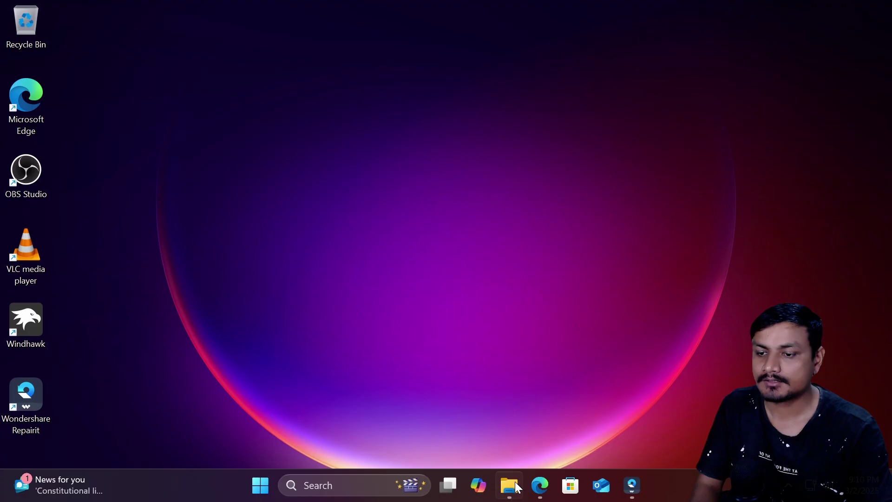
Try to play the webcam recording from Videos in Media Player; it fails with an error.
{"action": "key", "text": "super+e"}
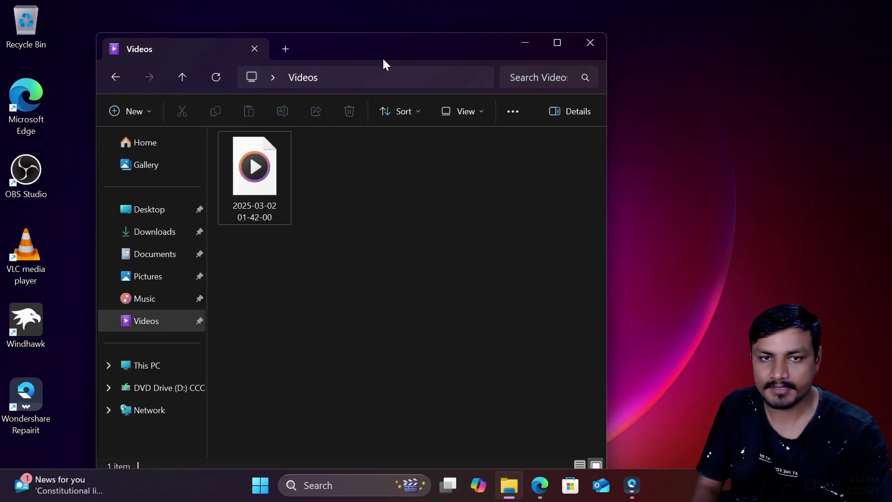
{"action": "left_click", "coordinate": [248, 187]}
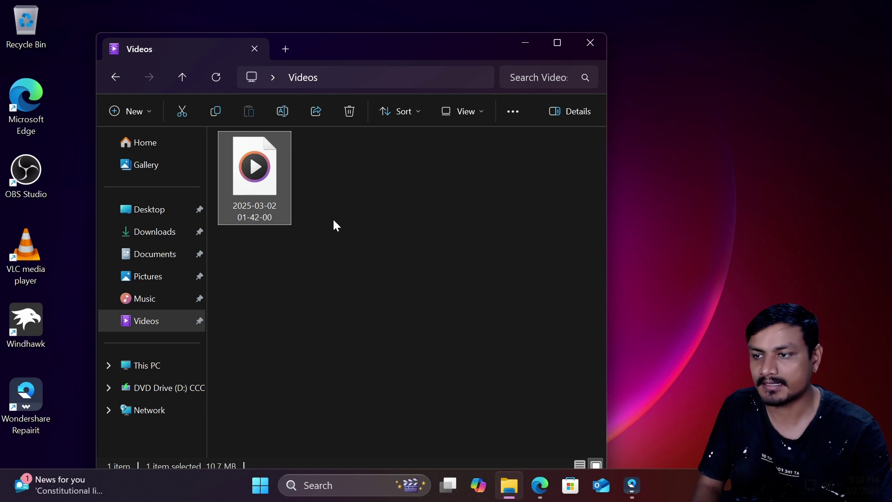
{"action": "double_click", "coordinate": [265, 184]}
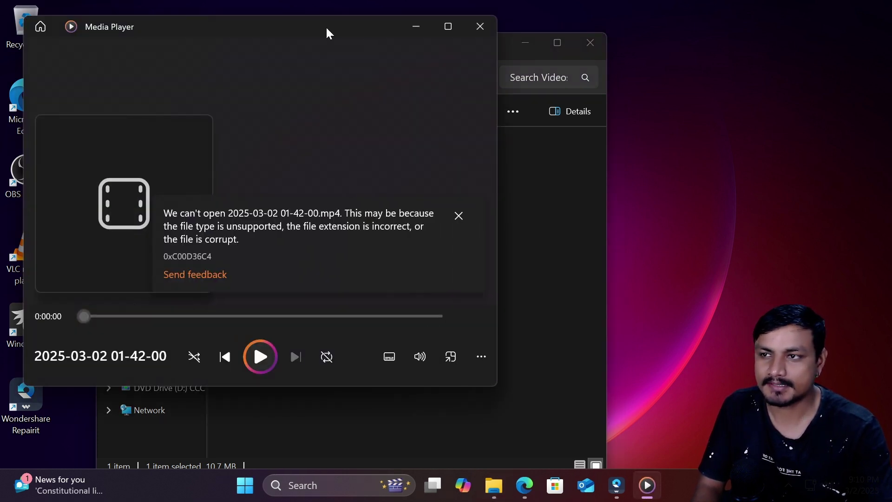
{"action": "left_click_drag", "start_coordinate": [325, 26], "coordinate": [413, 30]}
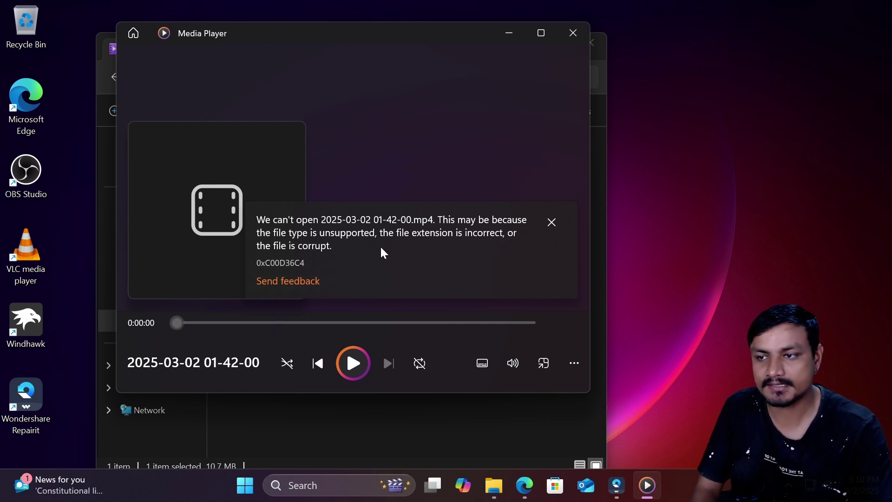
{"action": "left_click", "coordinate": [356, 259]}
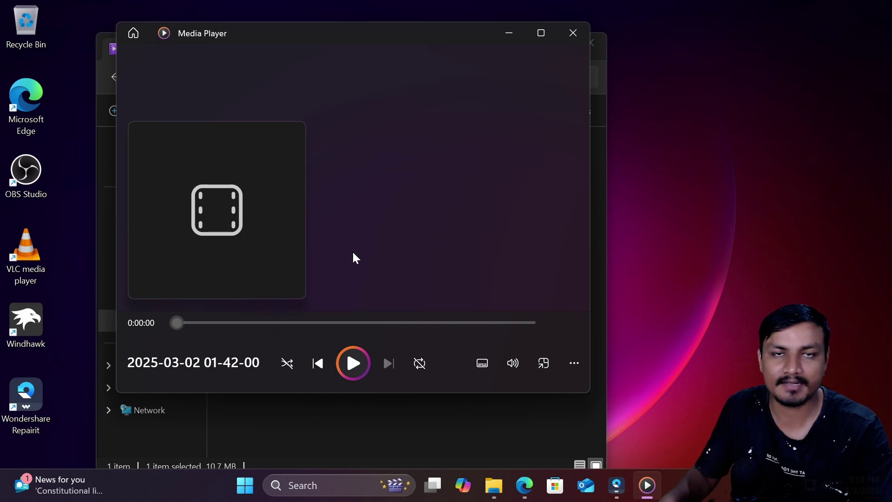
{"action": "left_click", "coordinate": [574, 33]}
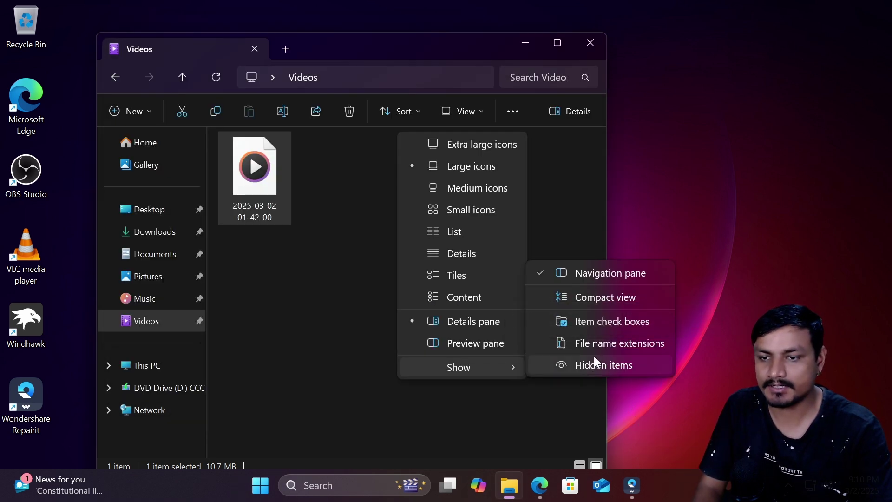
{"action": "left_click", "coordinate": [576, 344]}
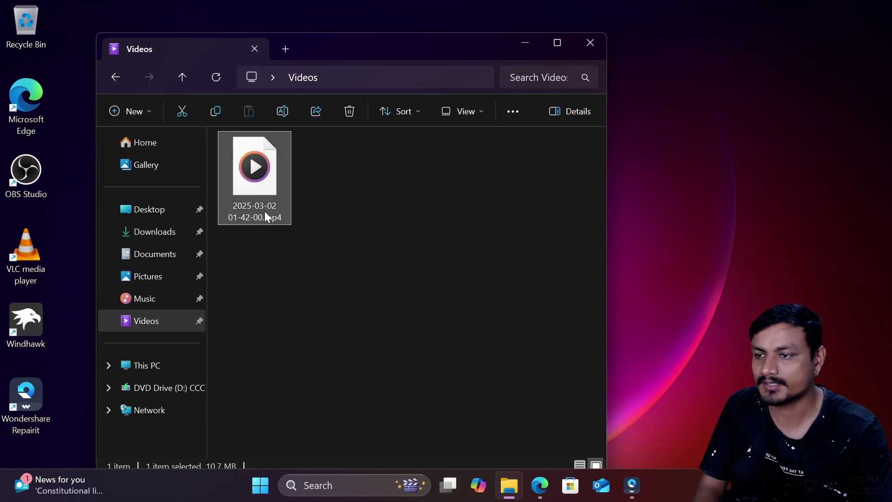
{"action": "left_click_drag", "start_coordinate": [369, 52], "coordinate": [389, 28]}
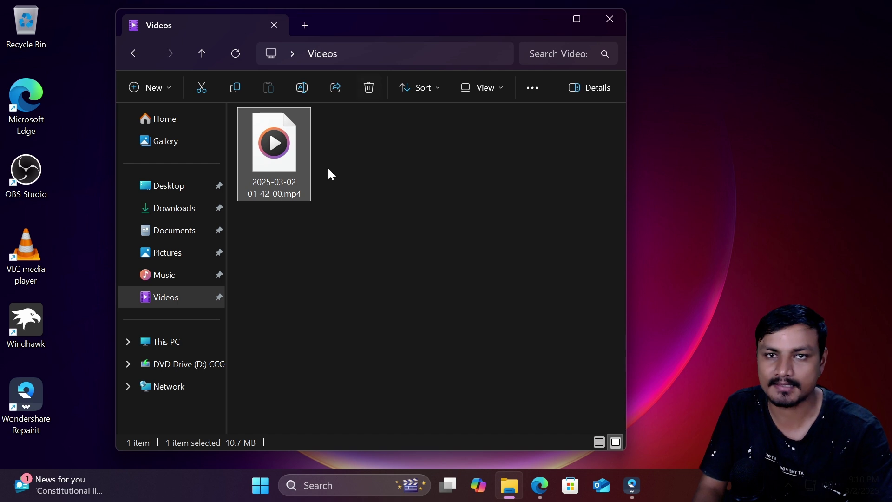
{"action": "double_click", "coordinate": [283, 160]}
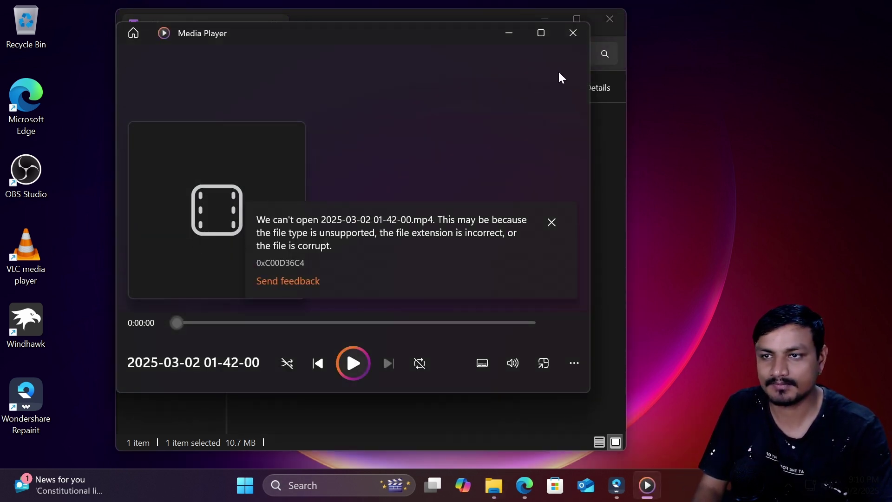
{"action": "left_click", "coordinate": [574, 33]}
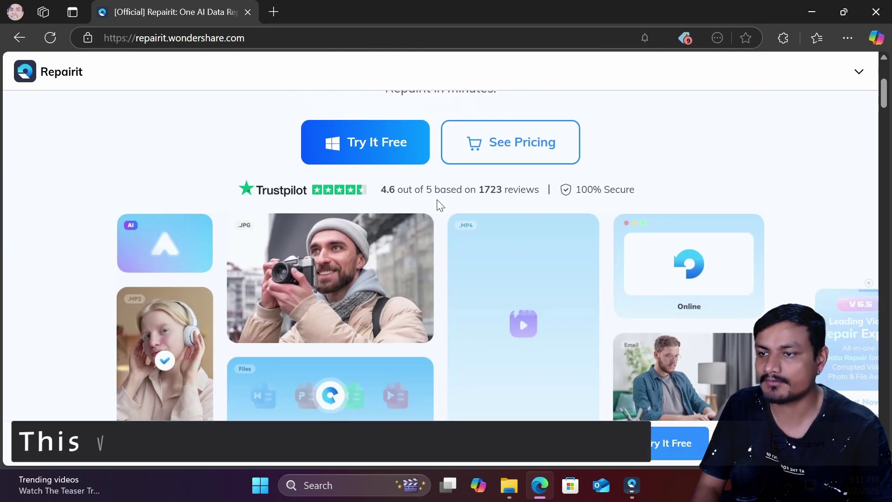
Scroll up and down through the Repairit homepage at repairit.wondershare.com.
{"action": "scroll", "coordinate": [437, 200], "scroll_direction": "up", "scroll_amount": 4}
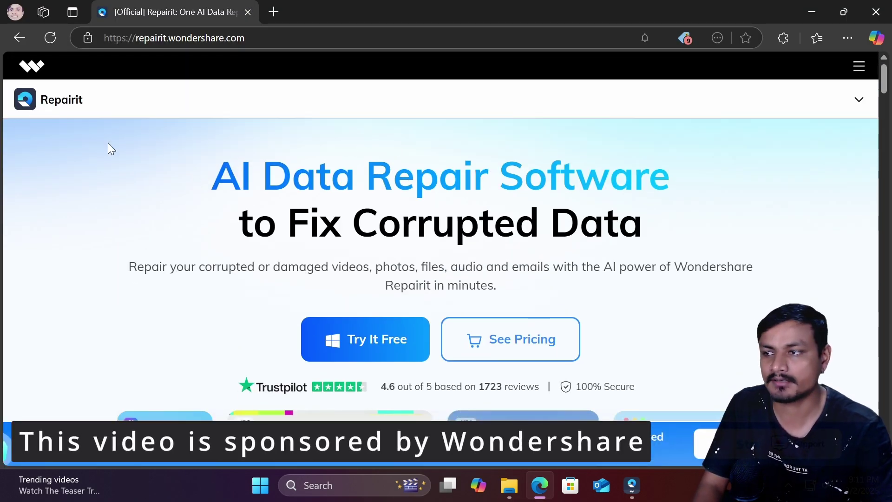
{"action": "scroll", "coordinate": [439, 237], "scroll_direction": "down", "scroll_amount": 5}
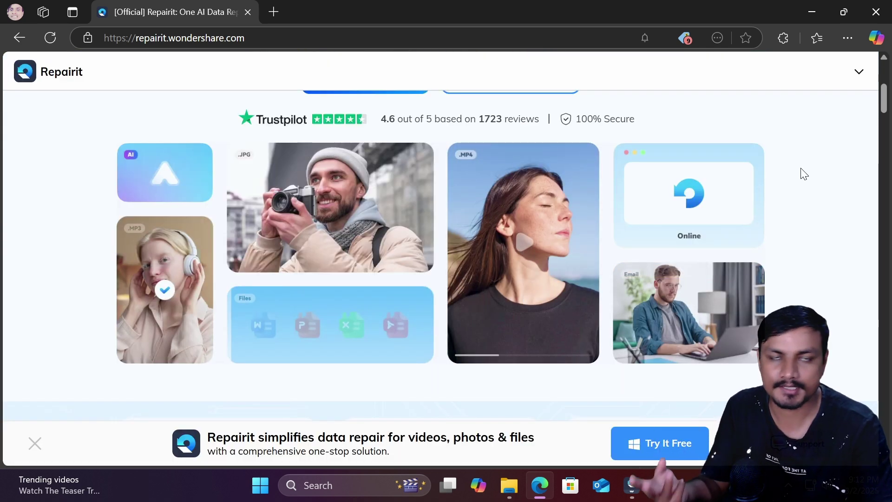
{"action": "scroll", "coordinate": [467, 200], "scroll_direction": "up", "scroll_amount": 4}
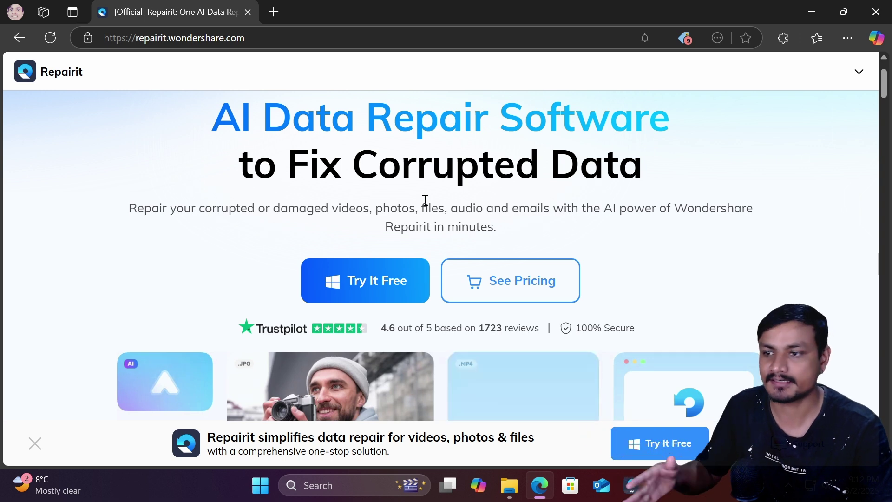
{"action": "scroll", "coordinate": [440, 223], "scroll_direction": "down", "scroll_amount": 1}
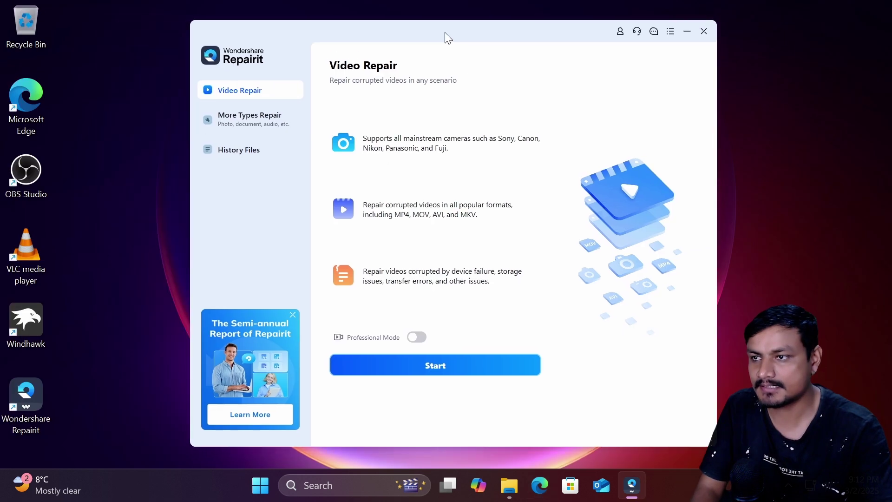
{"action": "left_click_drag", "start_coordinate": [446, 34], "coordinate": [406, 20]}
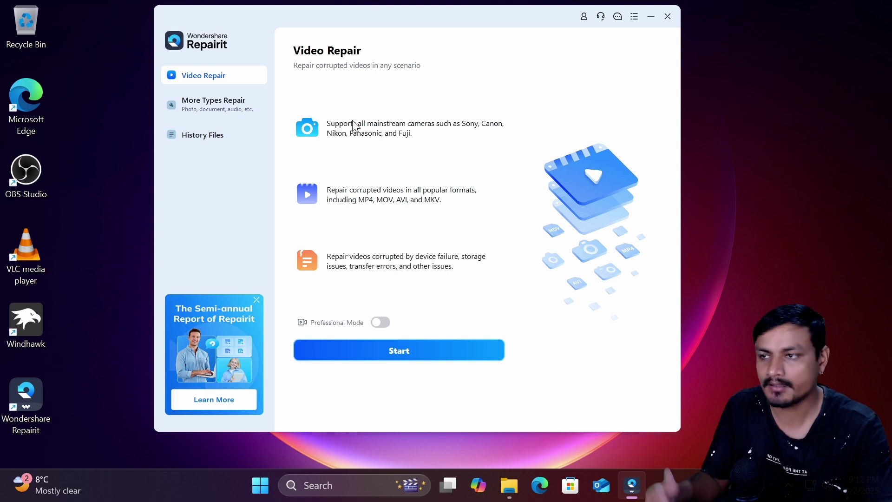
{"action": "left_click", "coordinate": [213, 106]}
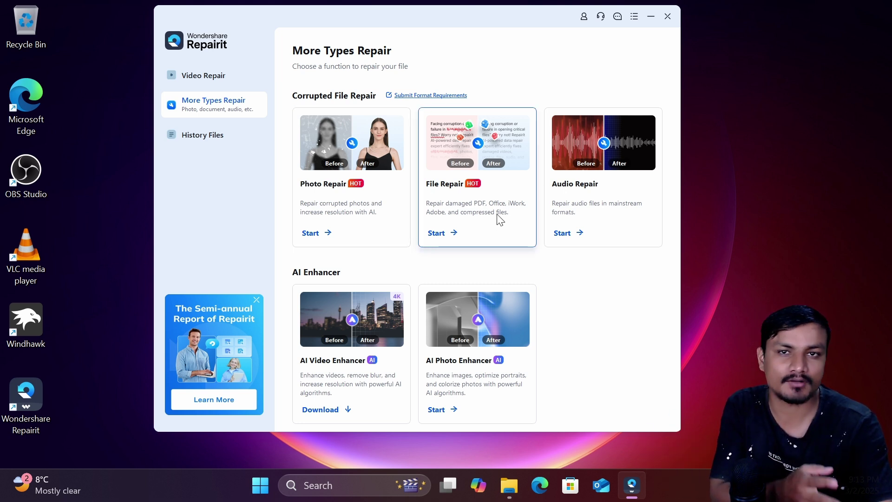
{"action": "scroll", "coordinate": [576, 204], "scroll_direction": "down", "scroll_amount": 1}
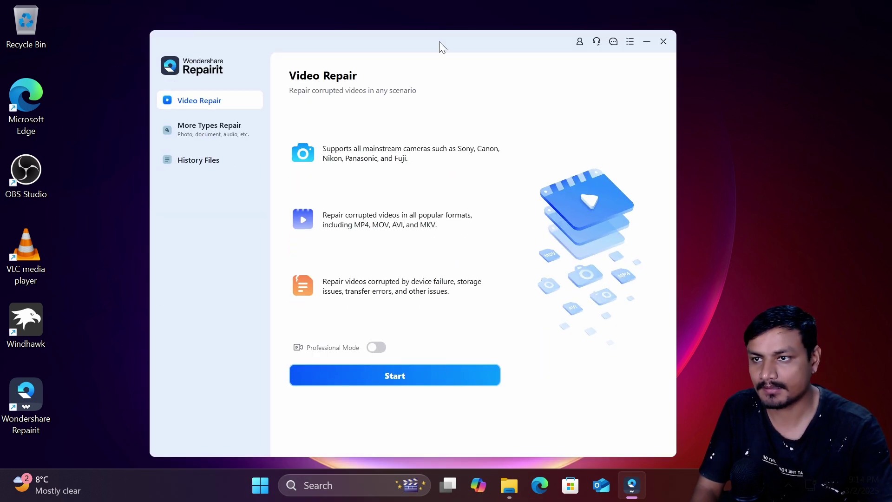
Arrange the Repairit window and the Videos folder window side by side.
{"action": "left_click_drag", "start_coordinate": [439, 40], "coordinate": [436, 30]}
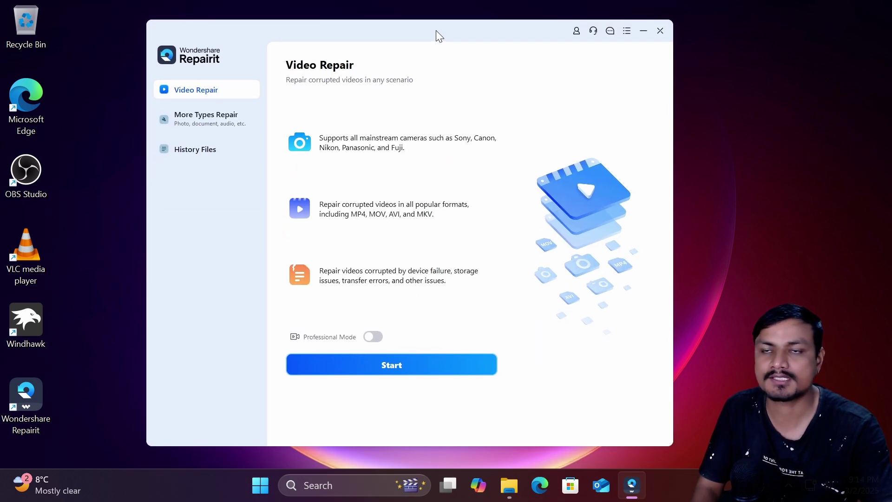
{"action": "left_click", "coordinate": [512, 486]}
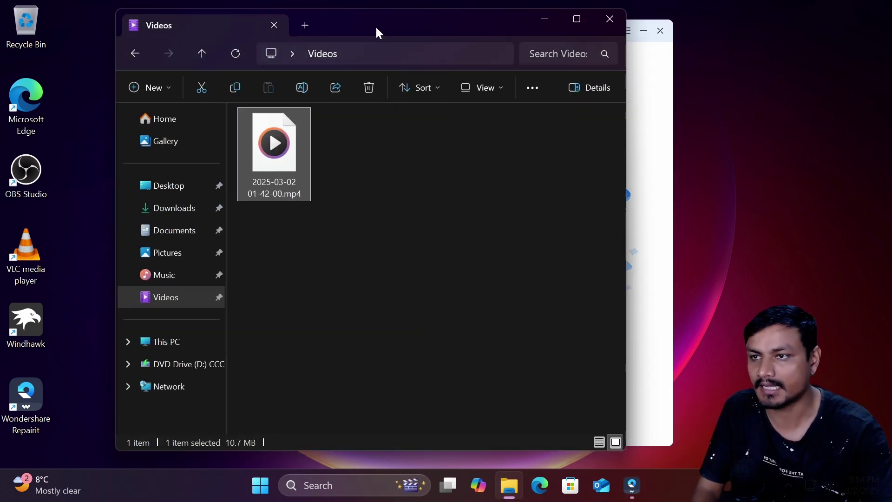
{"action": "left_click_drag", "start_coordinate": [377, 29], "coordinate": [761, 136]}
{"action": "left_click", "coordinate": [244, 94]}
{"action": "left_click_drag", "start_coordinate": [322, 92], "coordinate": [292, 91]}
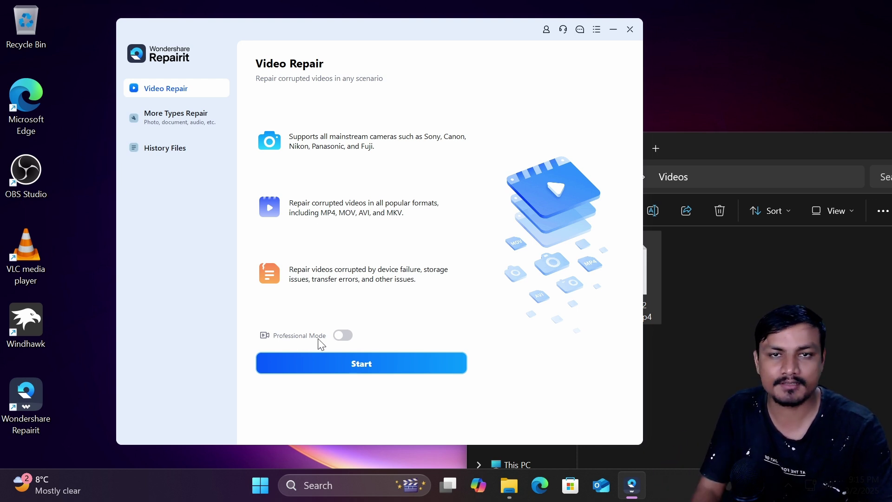
Switch Professional Mode on and back off on the Video Repair page.
{"action": "left_click", "coordinate": [343, 335]}
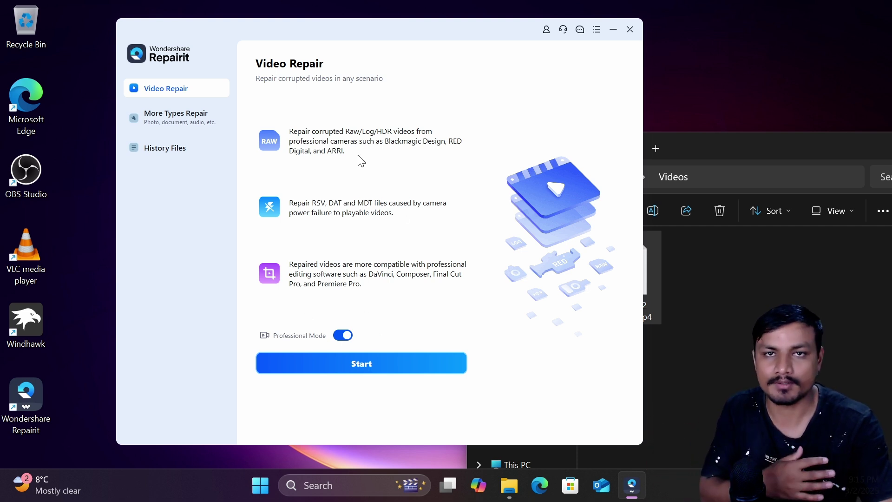
{"action": "left_click", "coordinate": [344, 335]}
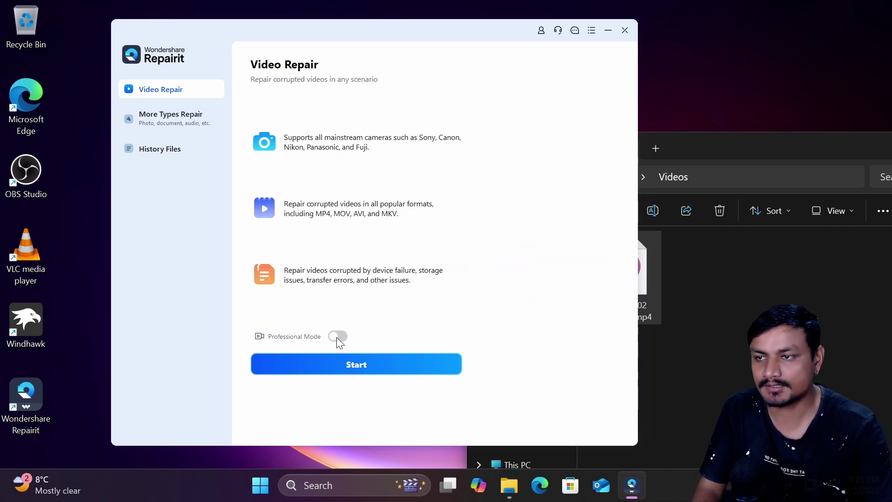
{"action": "left_click", "coordinate": [740, 138]}
{"action": "left_click_drag", "start_coordinate": [741, 139], "coordinate": [662, 35]}
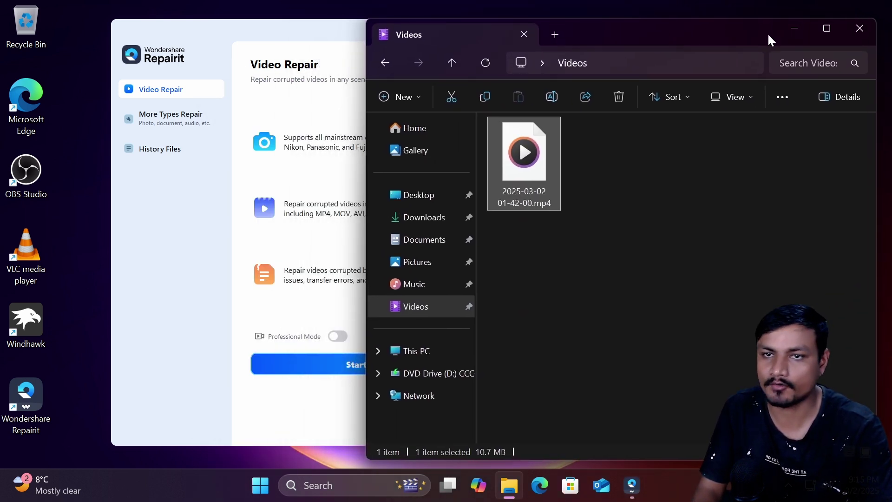
{"action": "left_click", "coordinate": [517, 36]}
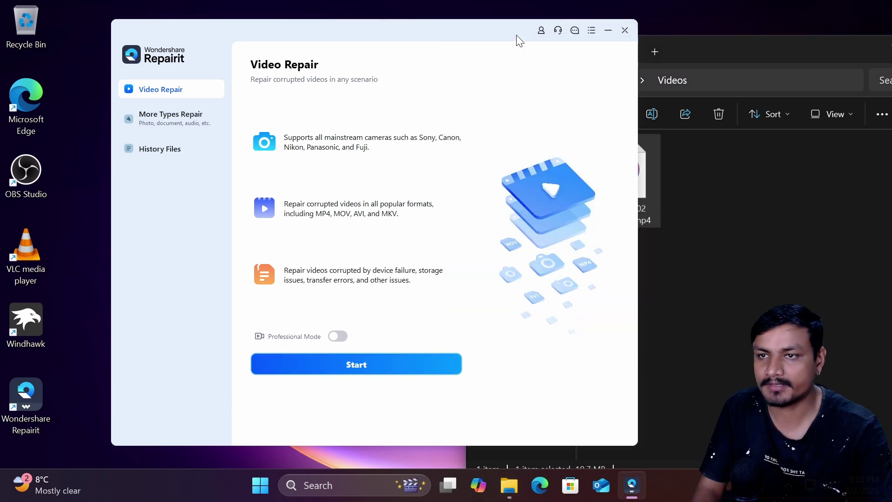
{"action": "left_click_drag", "start_coordinate": [419, 29], "coordinate": [383, 16]}
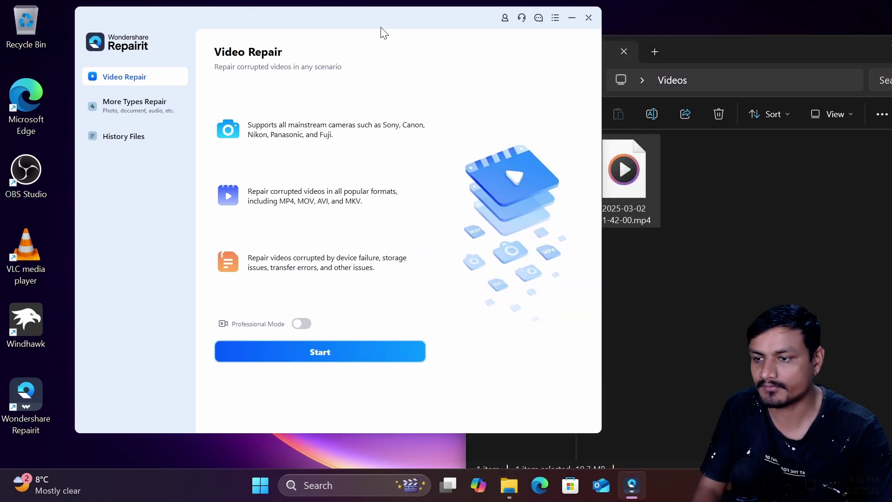
{"action": "left_click", "coordinate": [322, 350]}
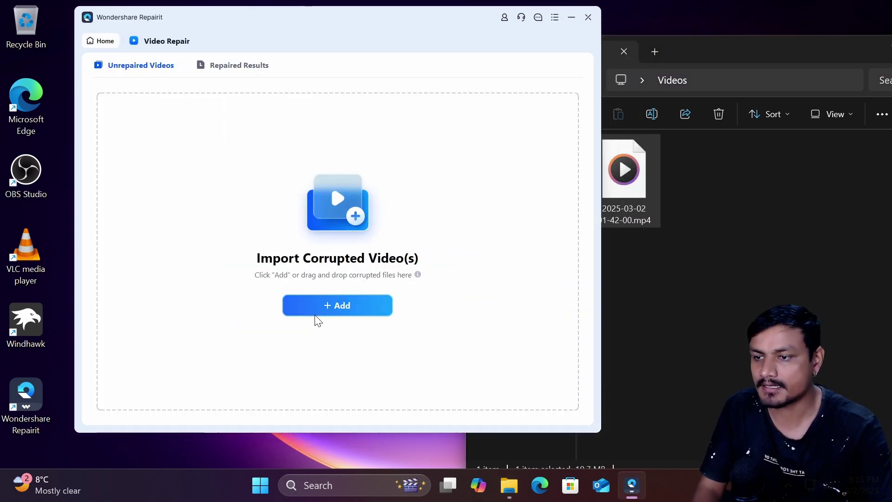
{"action": "left_click", "coordinate": [339, 305]}
{"action": "left_click", "coordinate": [231, 139]}
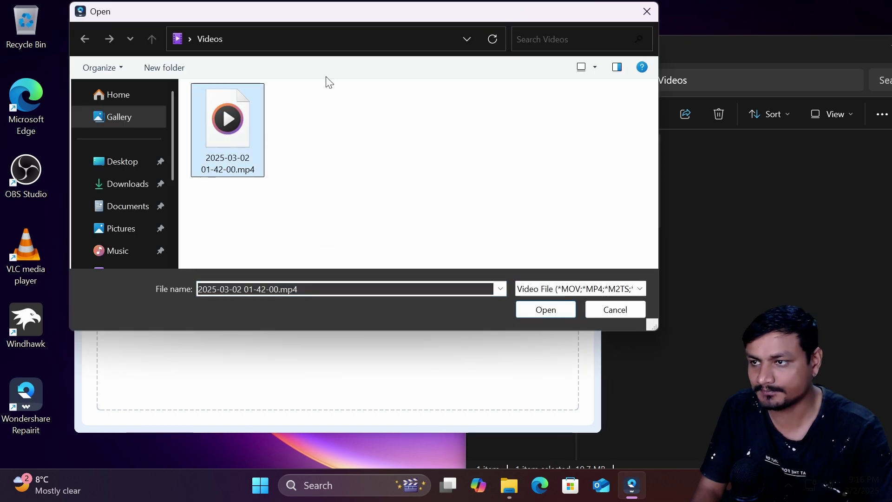
{"action": "left_click", "coordinate": [541, 309]}
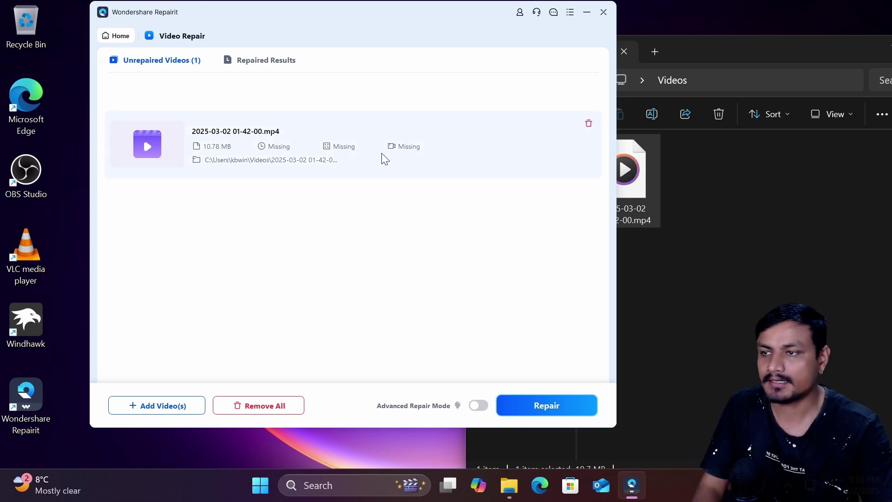
{"action": "left_click_drag", "start_coordinate": [412, 21], "coordinate": [367, 16]}
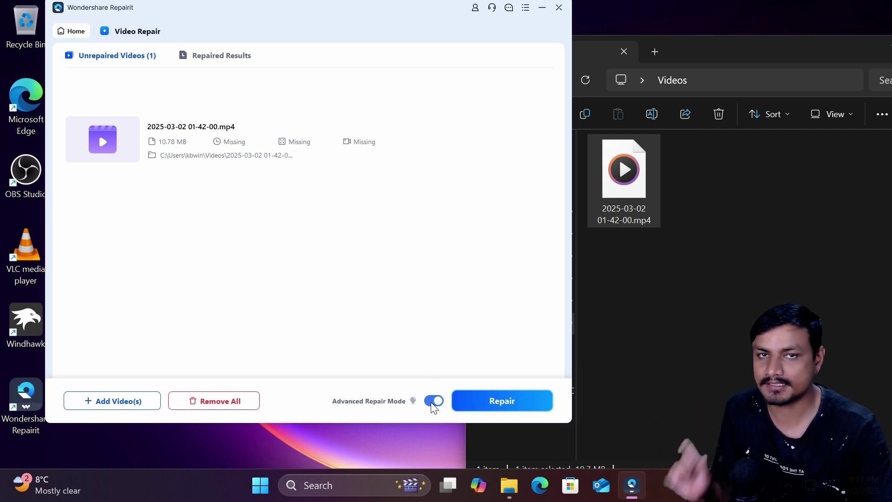
Run a standard repair with Advanced Repair Mode off, then dismiss the failure message.
{"action": "mouse_move", "coordinate": [431, 403]}
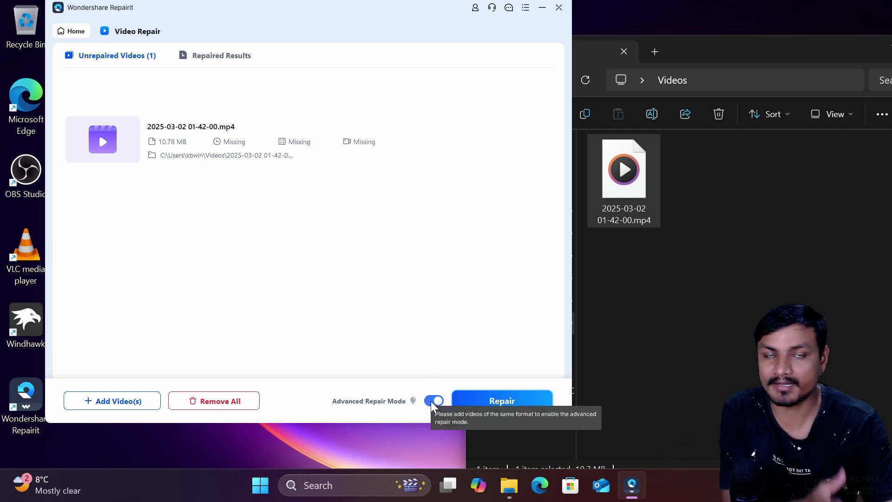
{"action": "left_click", "coordinate": [431, 400]}
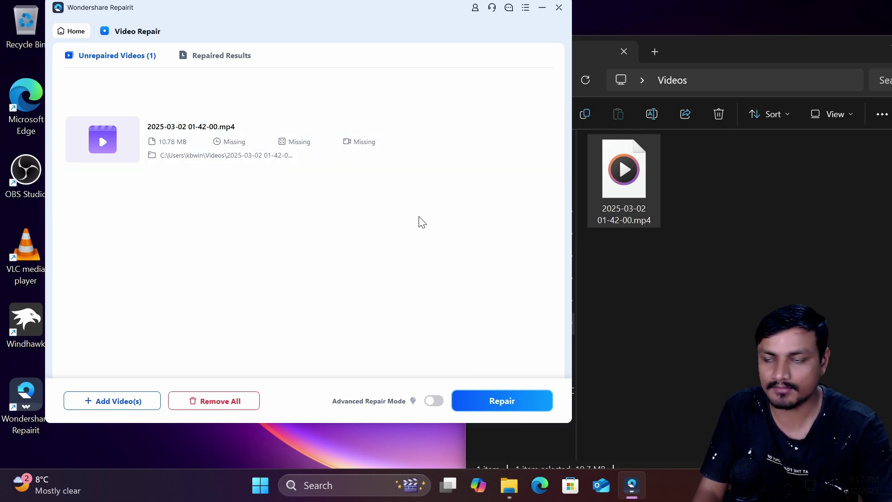
{"action": "left_click", "coordinate": [498, 403]}
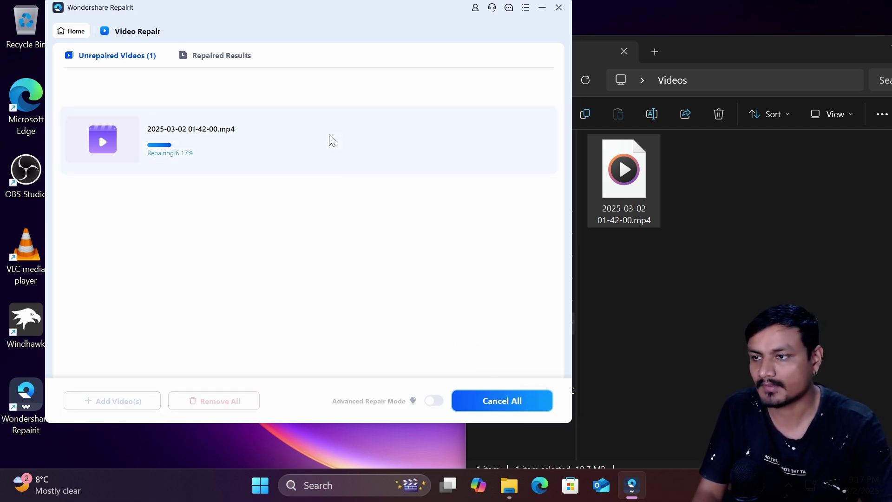
{"action": "left_click_drag", "start_coordinate": [321, 16], "coordinate": [362, 20]}
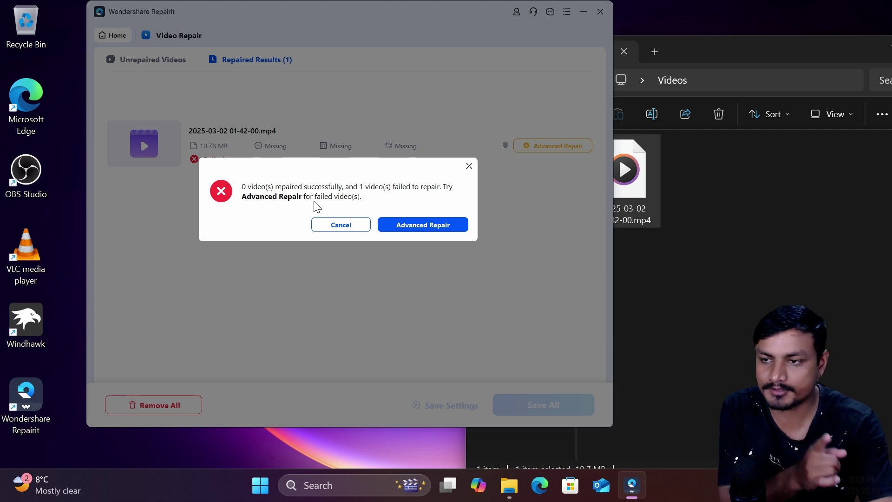
{"action": "left_click", "coordinate": [469, 166]}
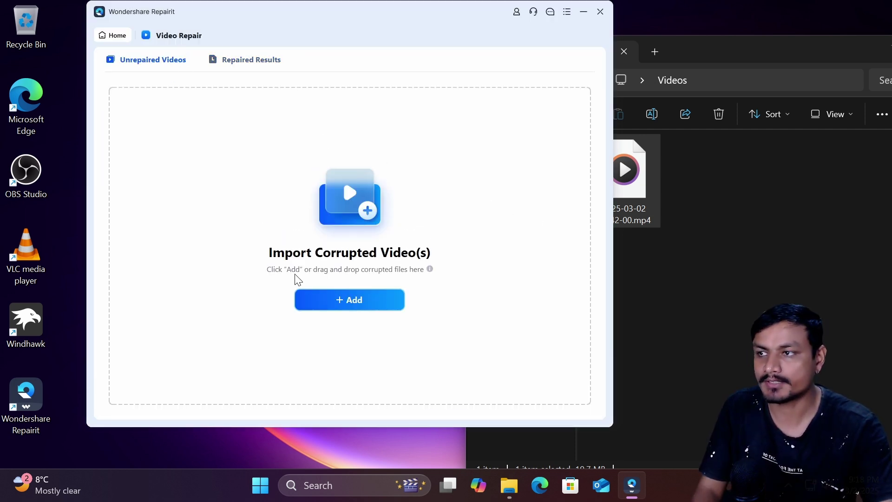
{"action": "left_click", "coordinate": [328, 300]}
{"action": "left_click", "coordinate": [272, 140]}
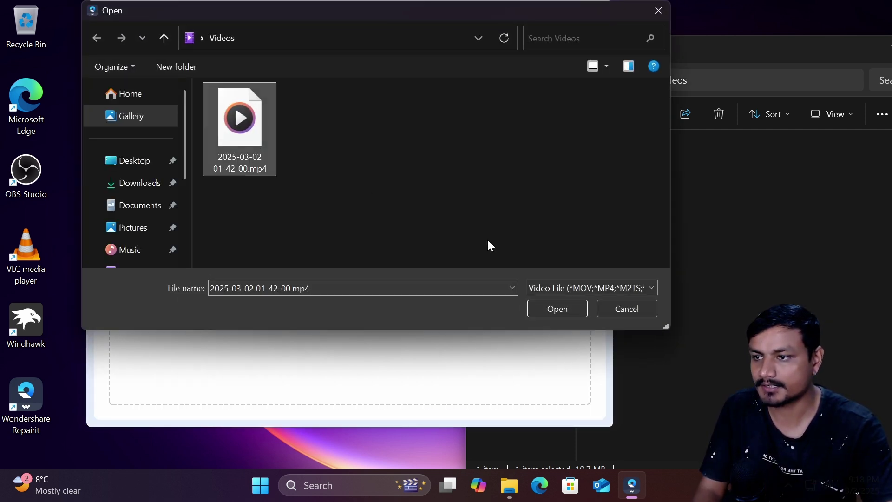
{"action": "left_click", "coordinate": [552, 308]}
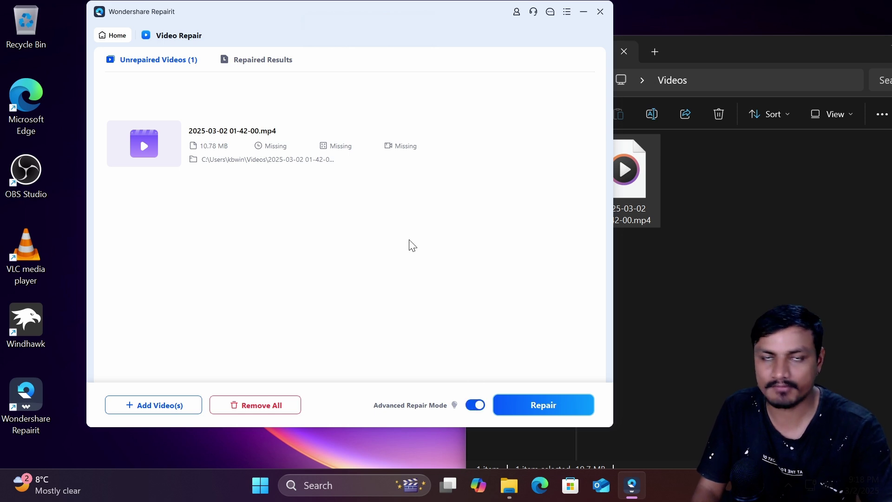
{"action": "left_click", "coordinate": [555, 408]}
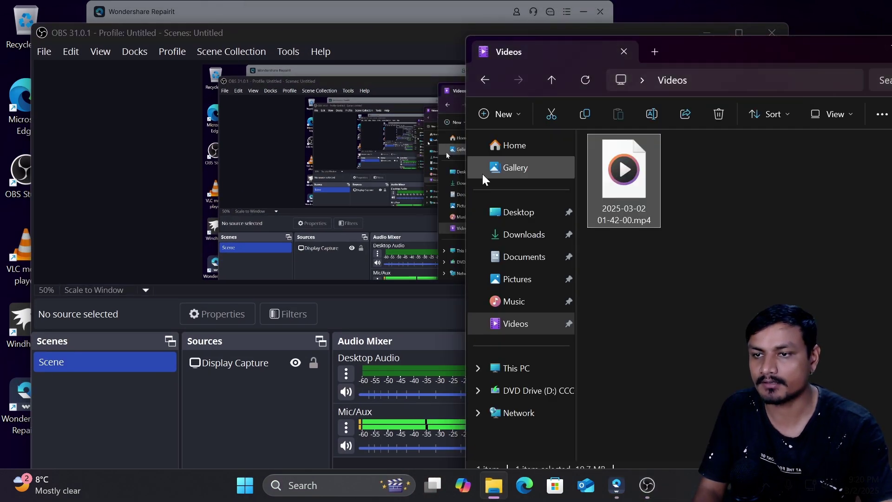
Record a short sample clip in OBS Studio, stop recording, and close OBS.
{"action": "left_click", "coordinate": [370, 36]}
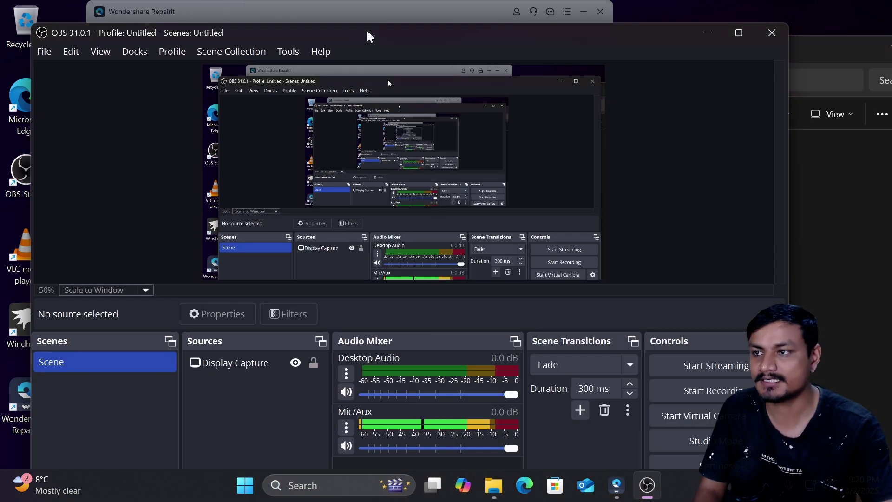
{"action": "left_click_drag", "start_coordinate": [333, 40], "coordinate": [298, 24]}
{"action": "left_click", "coordinate": [667, 378]}
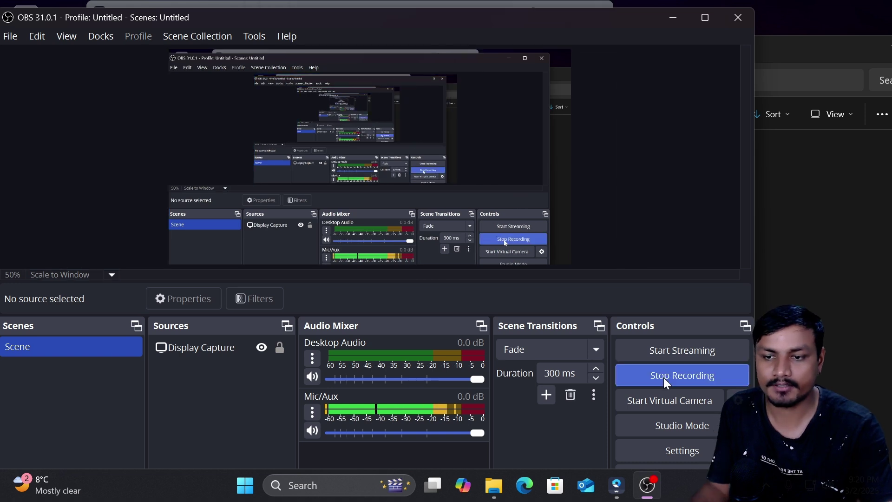
{"action": "left_click_drag", "start_coordinate": [597, 27], "coordinate": [630, 28]}
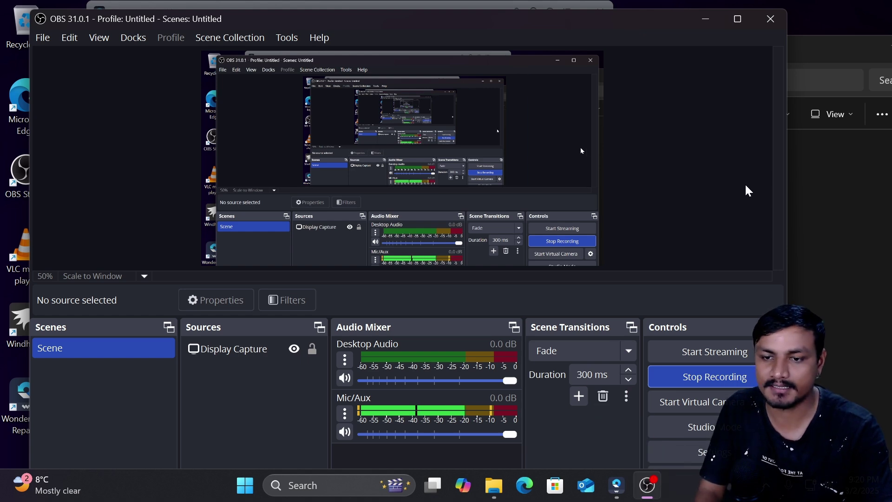
{"action": "left_click", "coordinate": [704, 380]}
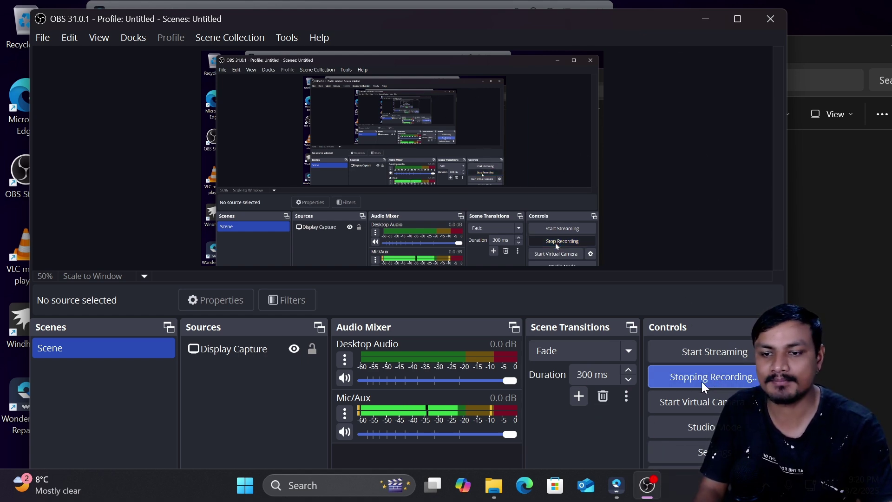
{"action": "left_click_drag", "start_coordinate": [627, 22], "coordinate": [506, 31]}
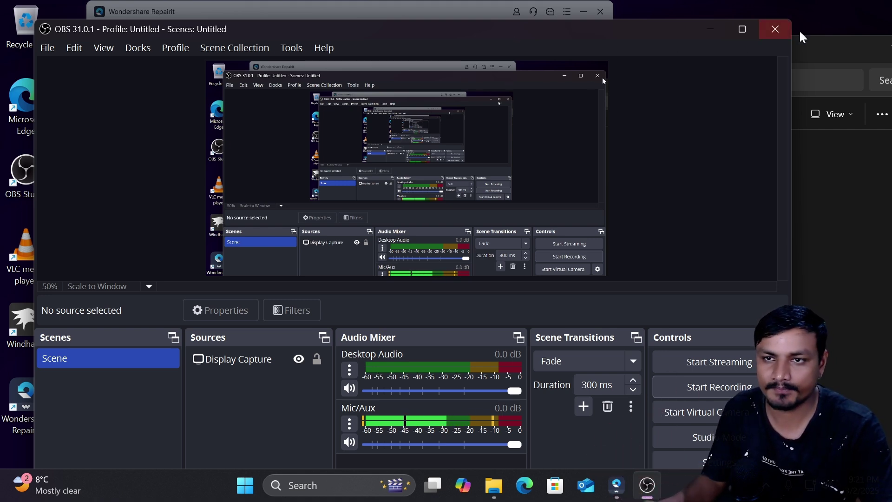
{"action": "left_click", "coordinate": [775, 28]}
{"action": "left_click", "coordinate": [709, 185]}
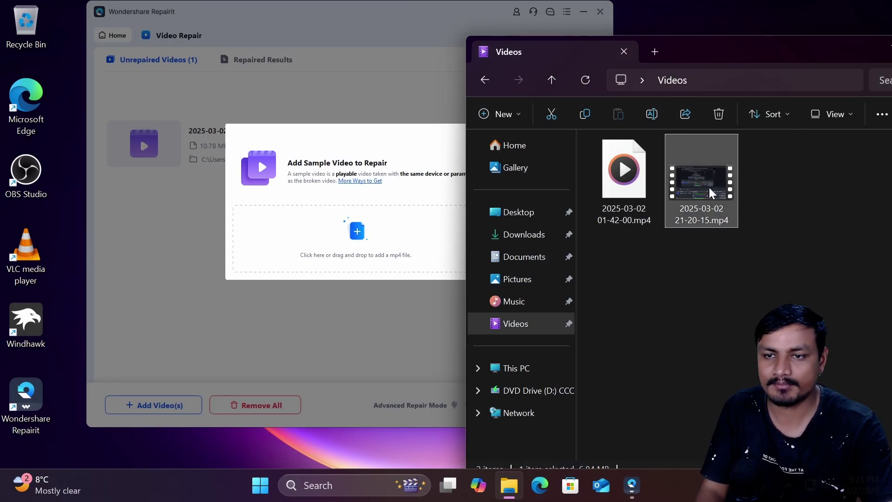
{"action": "double_click", "coordinate": [702, 191]}
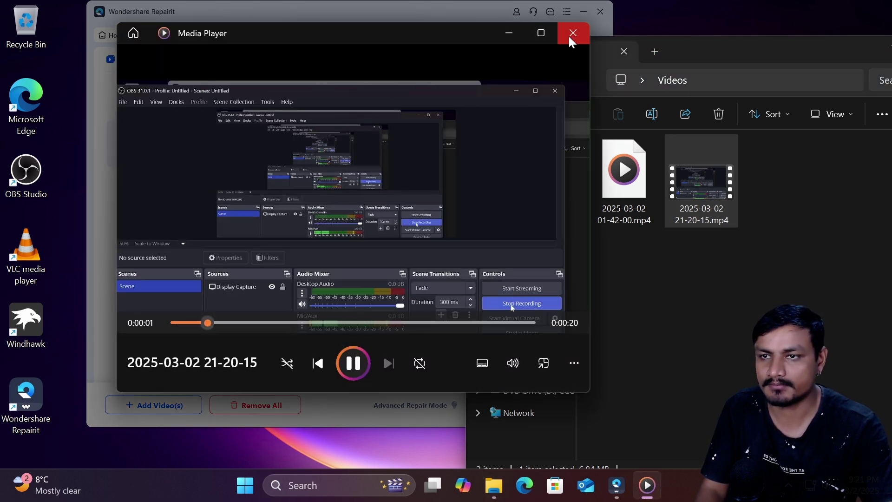
{"action": "left_click", "coordinate": [570, 38]}
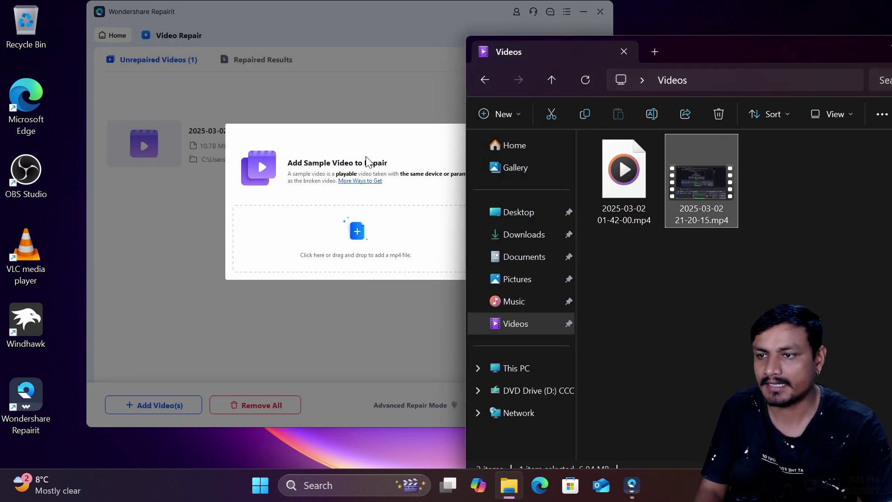
{"action": "left_click", "coordinate": [376, 144]}
{"action": "left_click", "coordinate": [358, 232]}
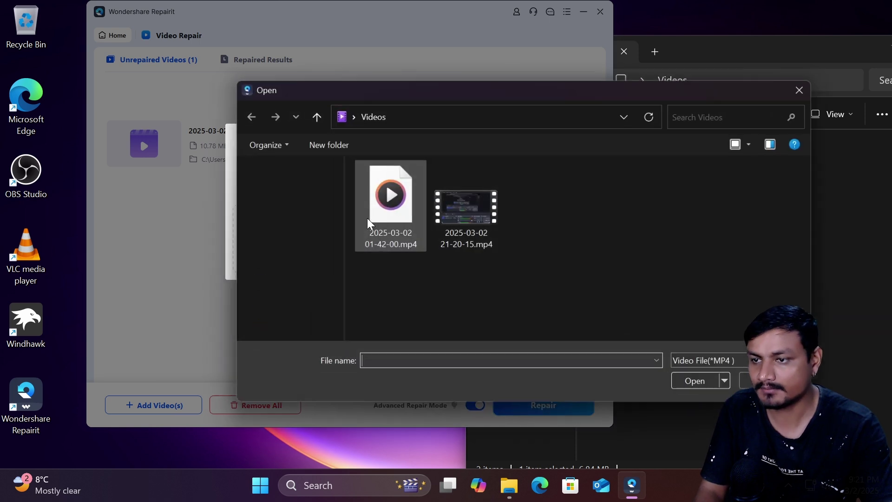
{"action": "left_click", "coordinate": [701, 385]}
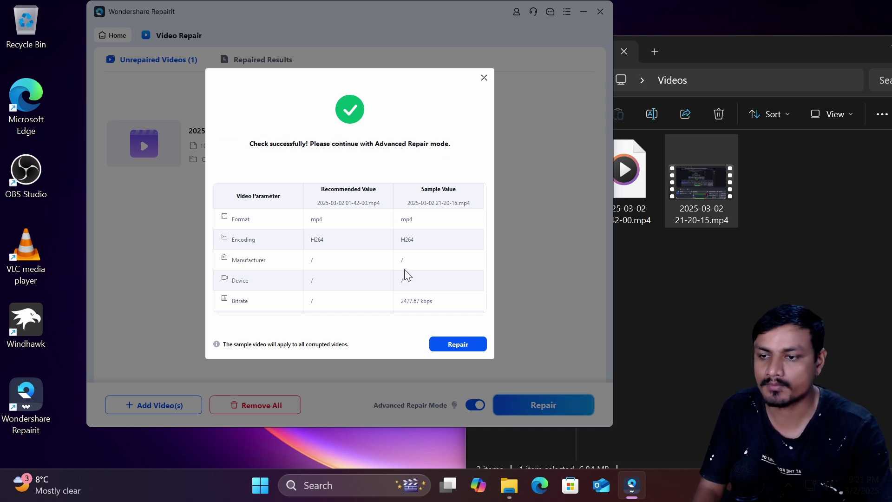
Run the advanced repair with the sample, preview the repaired 01-42-00.mp4, and close the preview.
{"action": "left_click", "coordinate": [458, 344]}
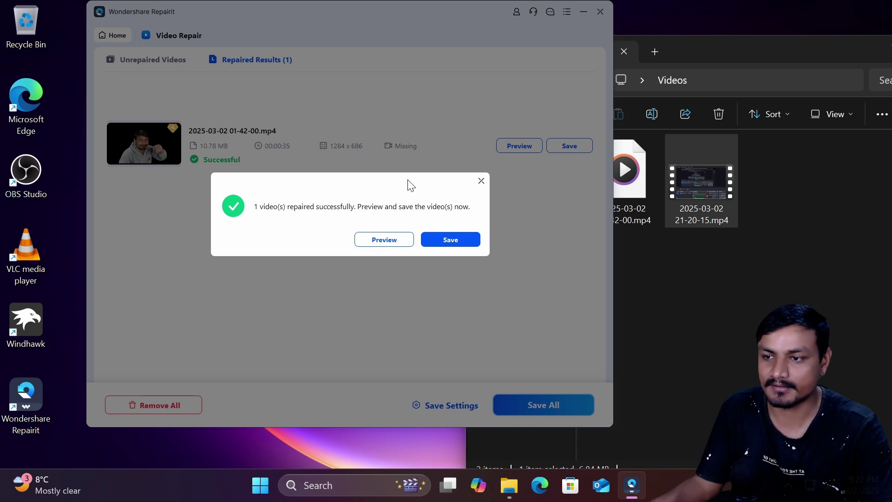
{"action": "left_click", "coordinate": [385, 240]}
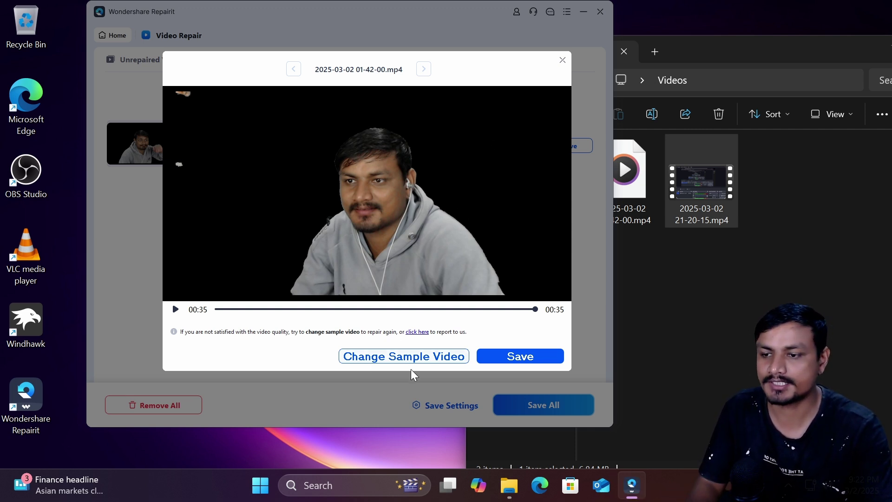
{"action": "left_click_drag", "start_coordinate": [448, 72], "coordinate": [458, 43]}
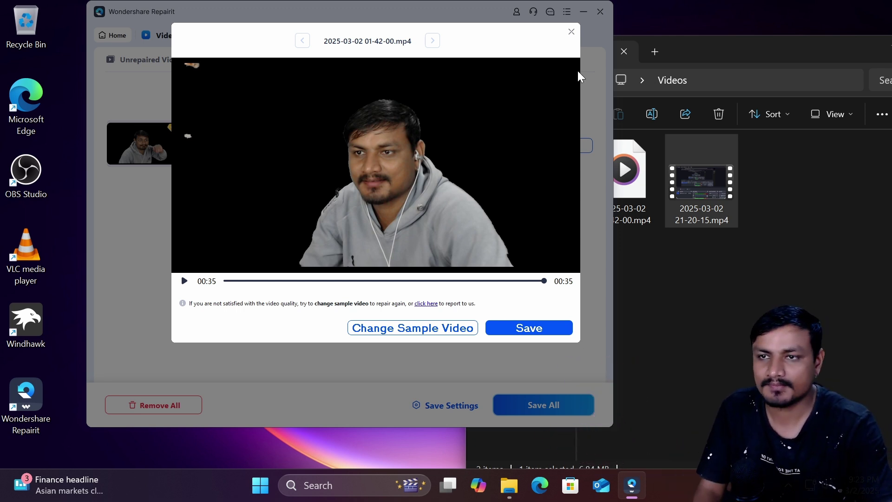
{"action": "left_click", "coordinate": [570, 32]}
Save the repaired video to Videos and open the Repairit 2025-03-02 at 21.23.17 folder.
{"action": "left_click", "coordinate": [571, 146]}
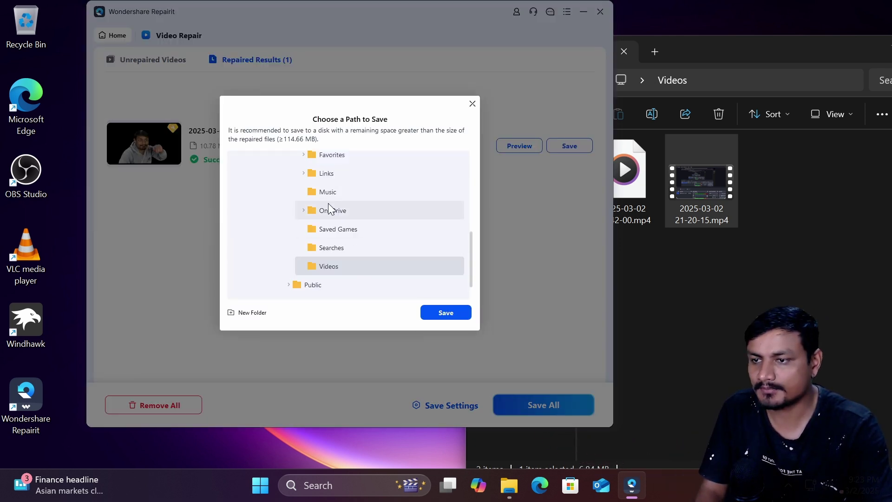
{"action": "left_click", "coordinate": [441, 313]}
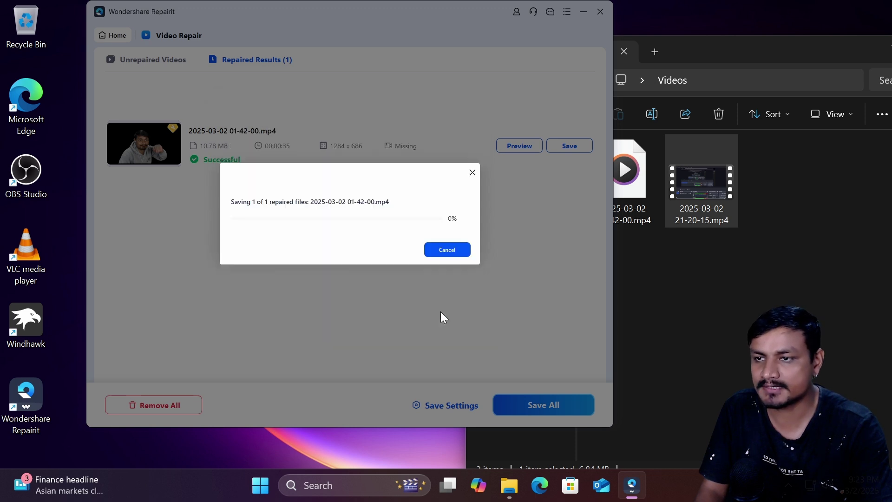
{"action": "left_click", "coordinate": [451, 239]}
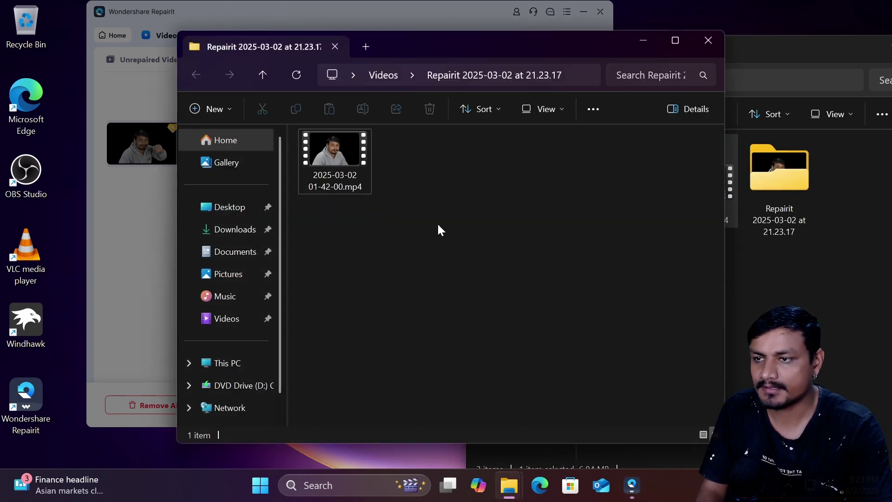
{"action": "left_click", "coordinate": [643, 41]}
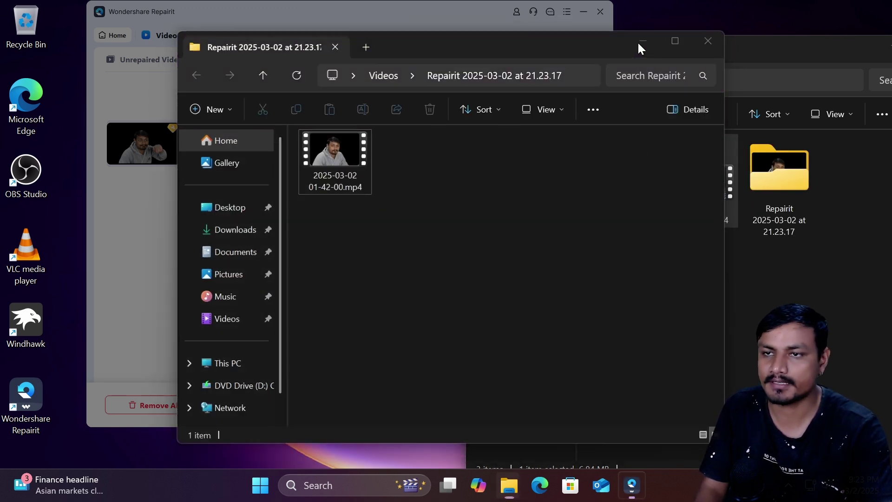
{"action": "left_click", "coordinate": [452, 245]}
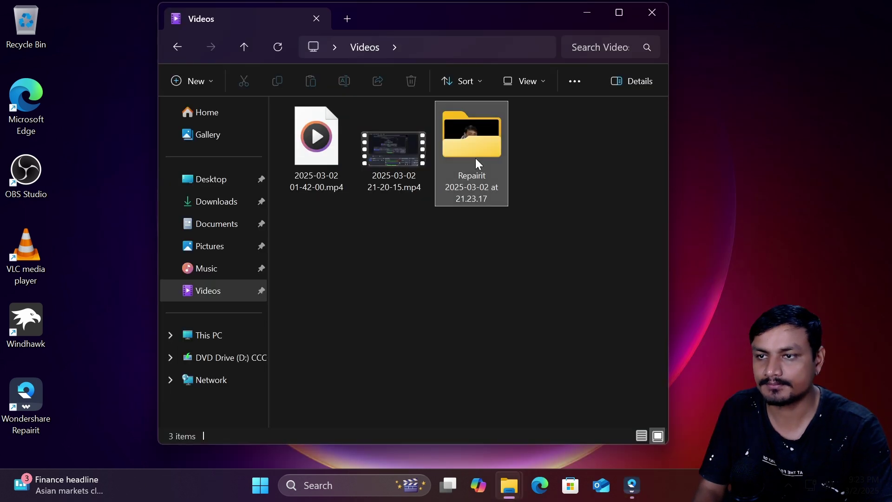
{"action": "double_click", "coordinate": [476, 160]}
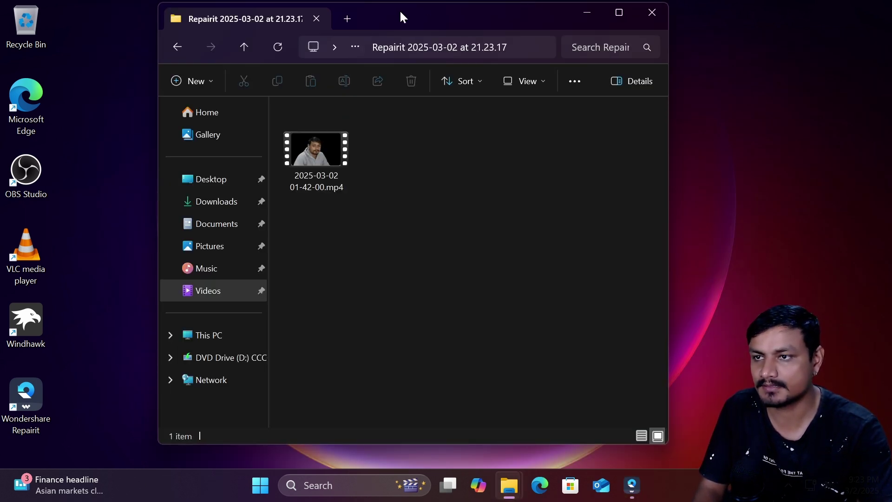
{"action": "left_click_drag", "start_coordinate": [400, 14], "coordinate": [427, 19]}
{"action": "double_click", "coordinate": [343, 153]}
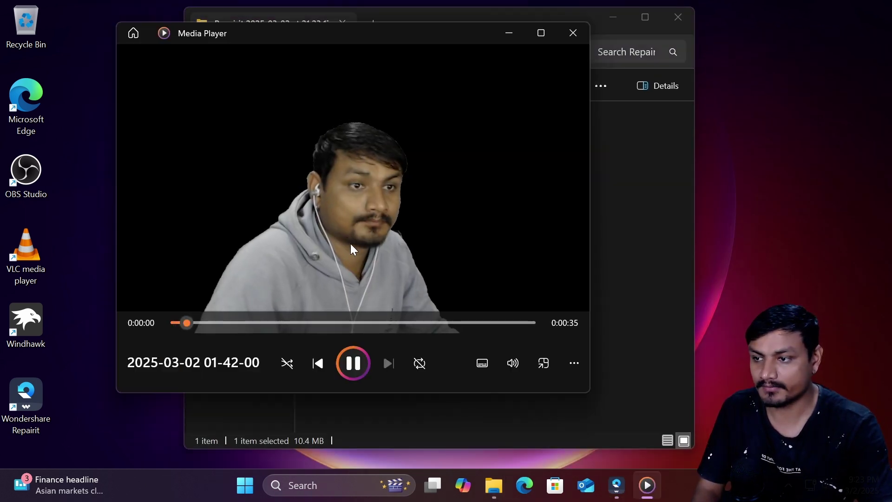
{"action": "left_click_drag", "start_coordinate": [397, 32], "coordinate": [466, 38]}
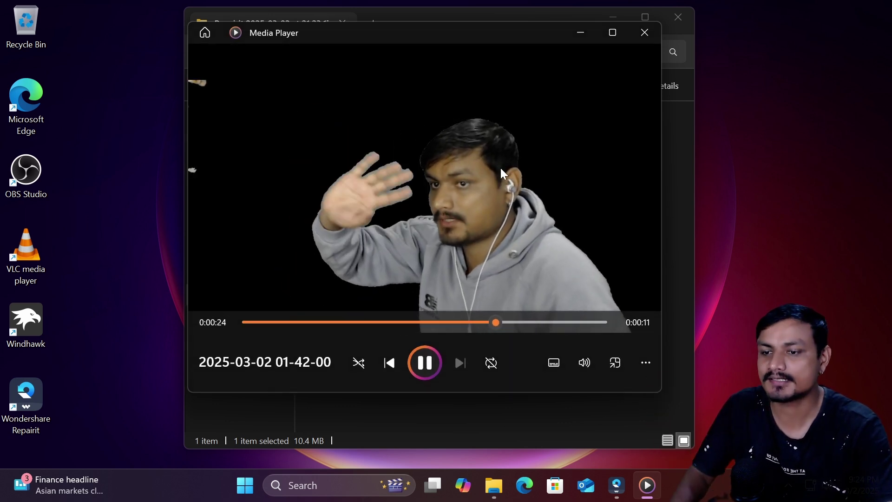
{"action": "left_click", "coordinate": [579, 322]}
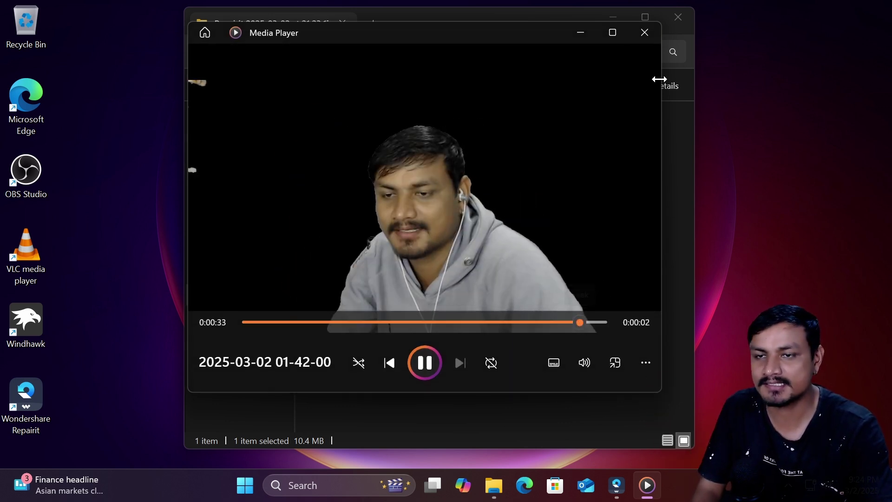
{"action": "left_click", "coordinate": [647, 37]}
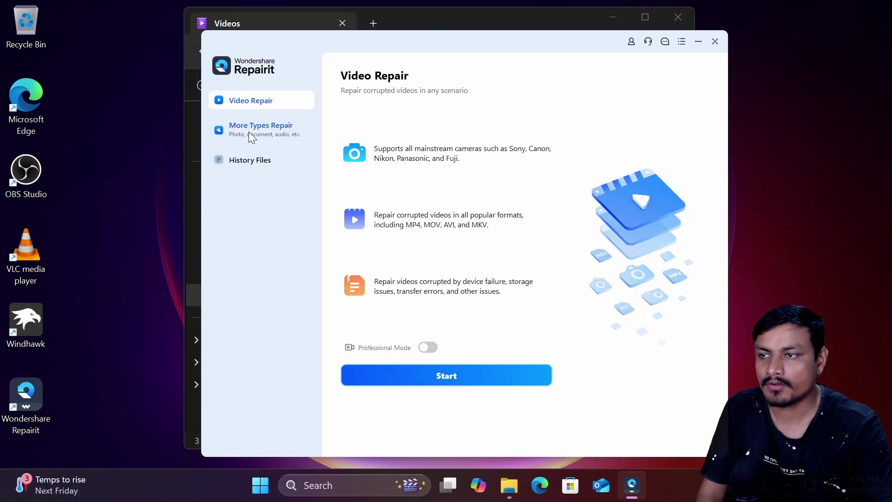
Import the downloaded .webp portrait from Downloads into Photo Repair and repair it.
{"action": "left_click", "coordinate": [249, 132]}
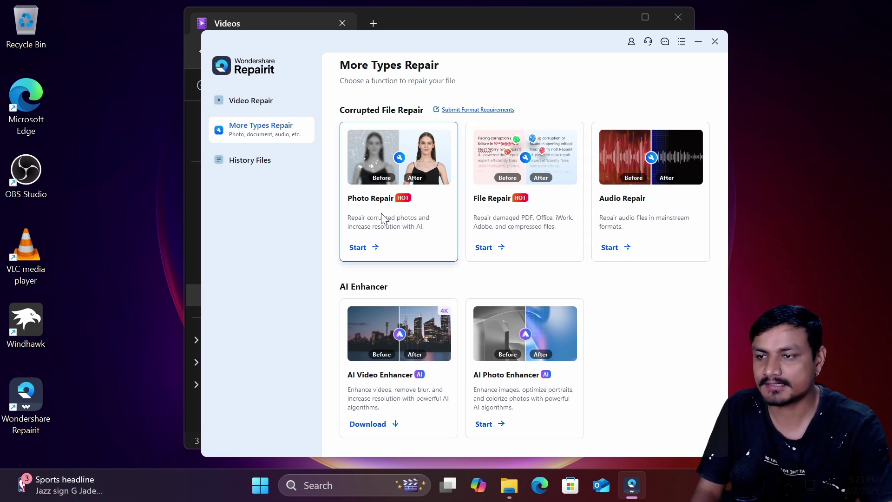
{"action": "left_click", "coordinate": [360, 163]}
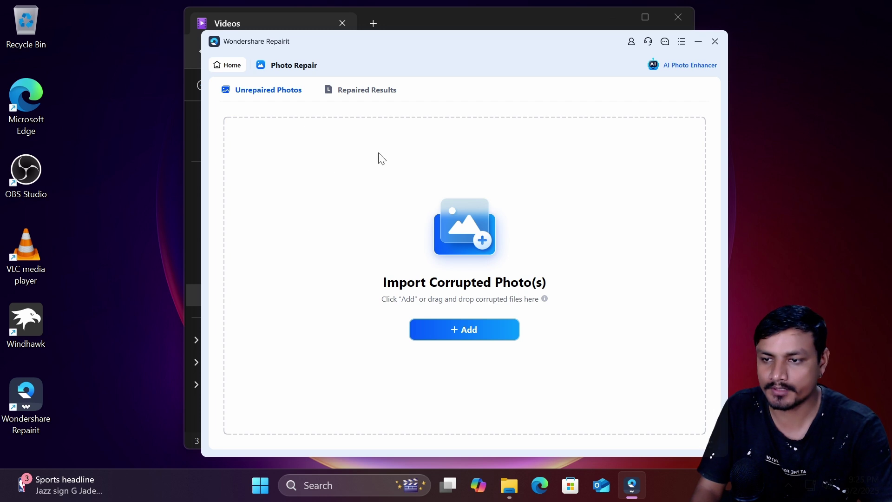
{"action": "left_click", "coordinate": [462, 334]}
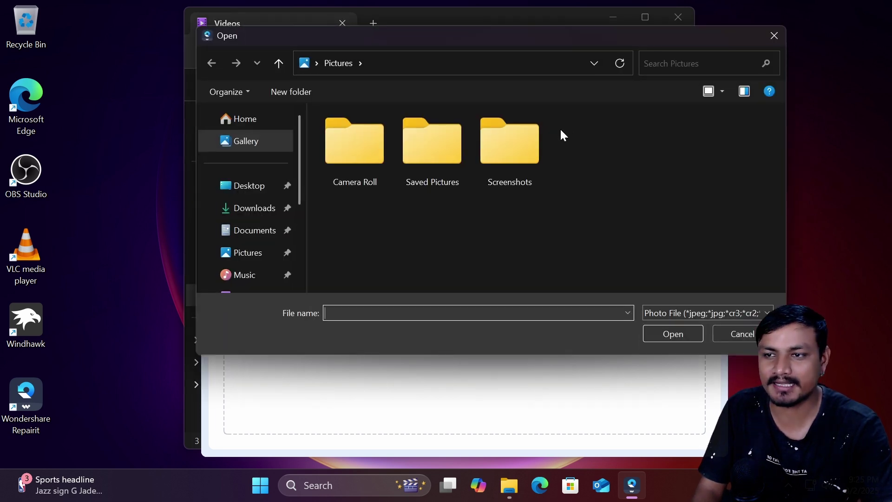
{"action": "left_click", "coordinate": [258, 209]}
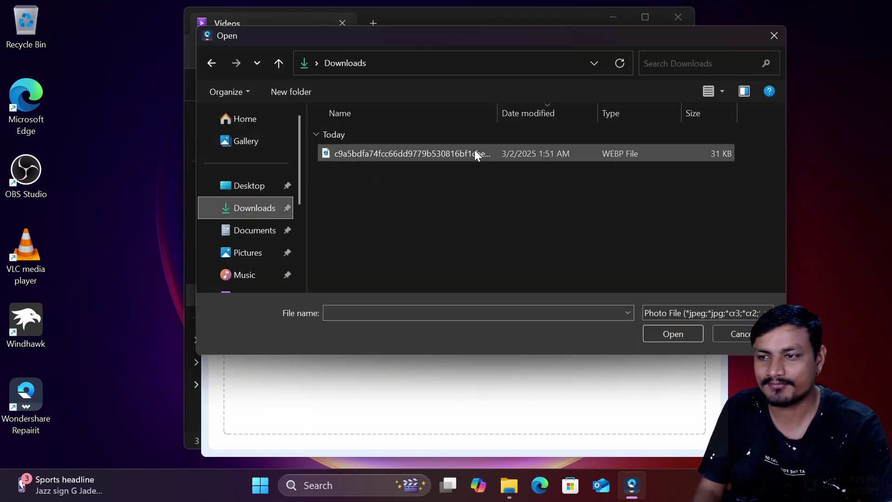
{"action": "left_click", "coordinate": [409, 153]}
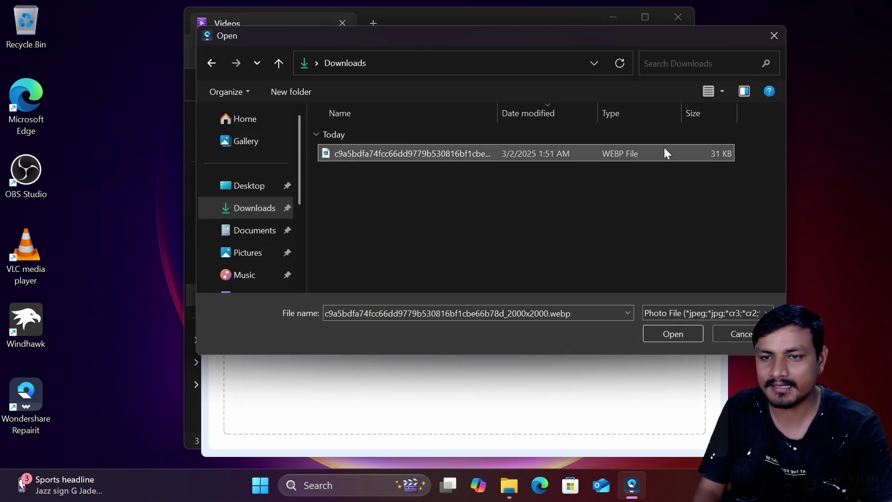
{"action": "left_click", "coordinate": [669, 335]}
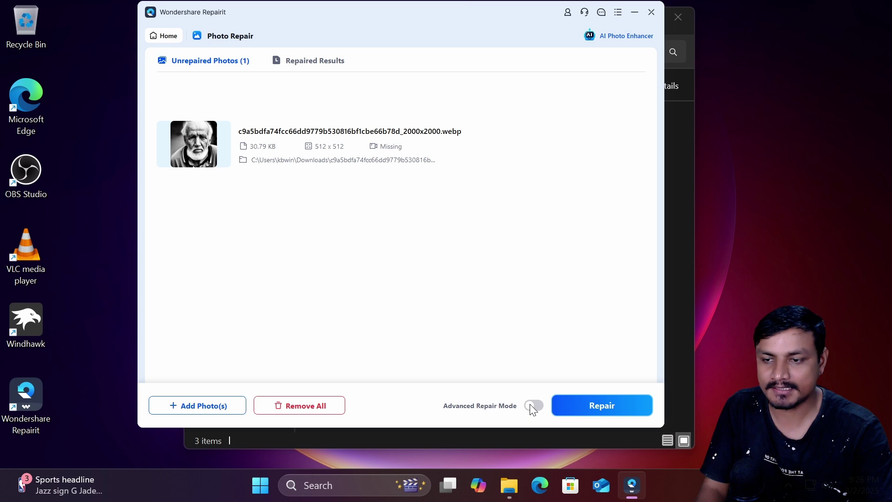
{"action": "left_click", "coordinate": [600, 407]}
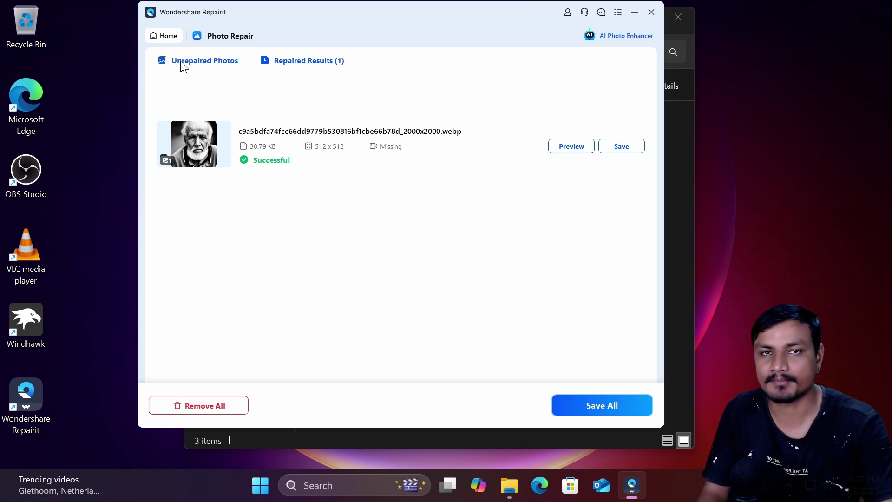
{"action": "left_click", "coordinate": [168, 38]}
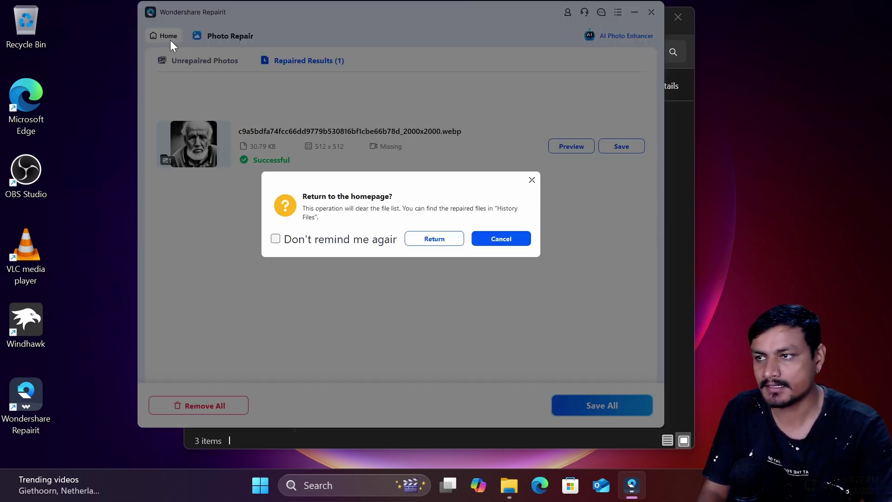
Return home, open File Repair's document import dialog, and cancel it without adding a file.
{"action": "left_click", "coordinate": [441, 243]}
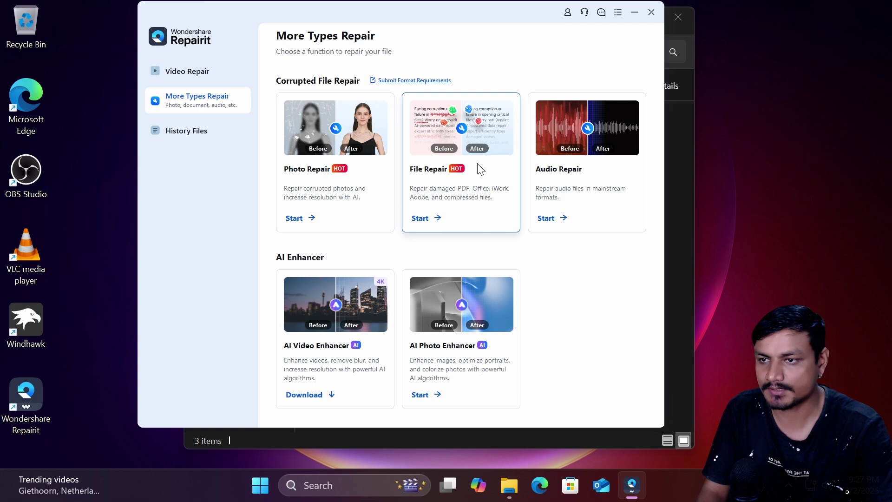
{"action": "left_click", "coordinate": [482, 139]}
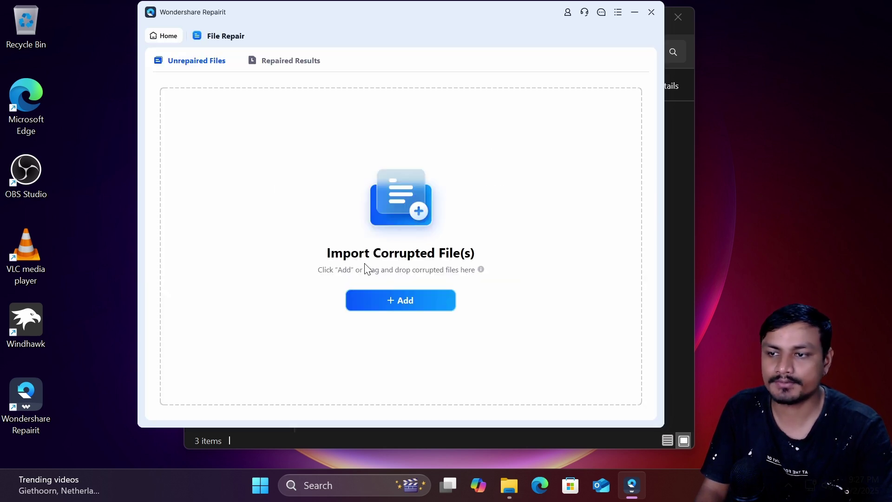
{"action": "left_click", "coordinate": [403, 299]}
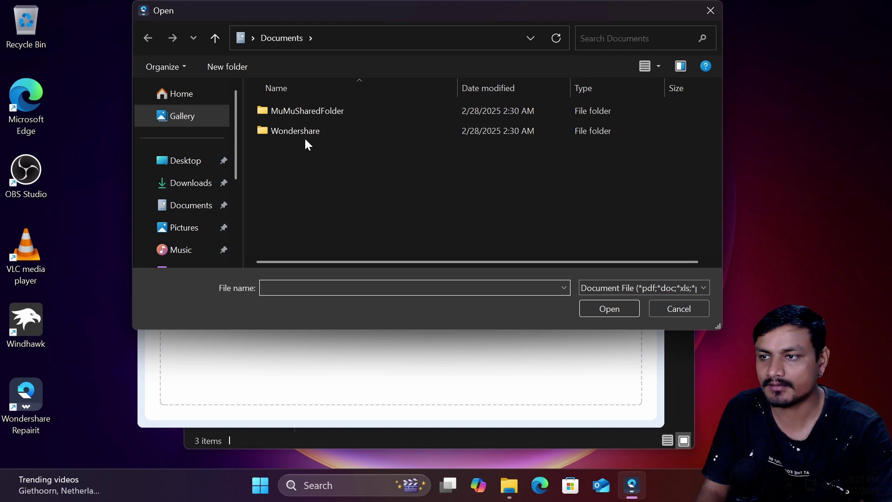
{"action": "left_click", "coordinate": [673, 311]}
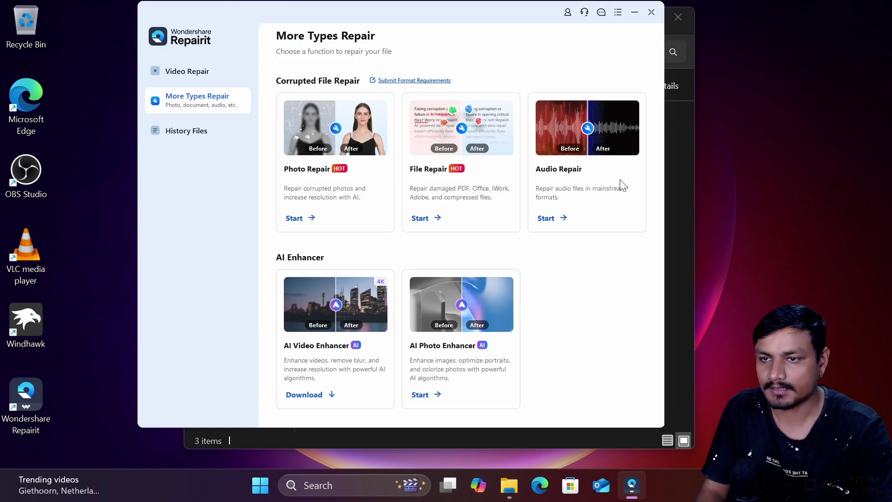